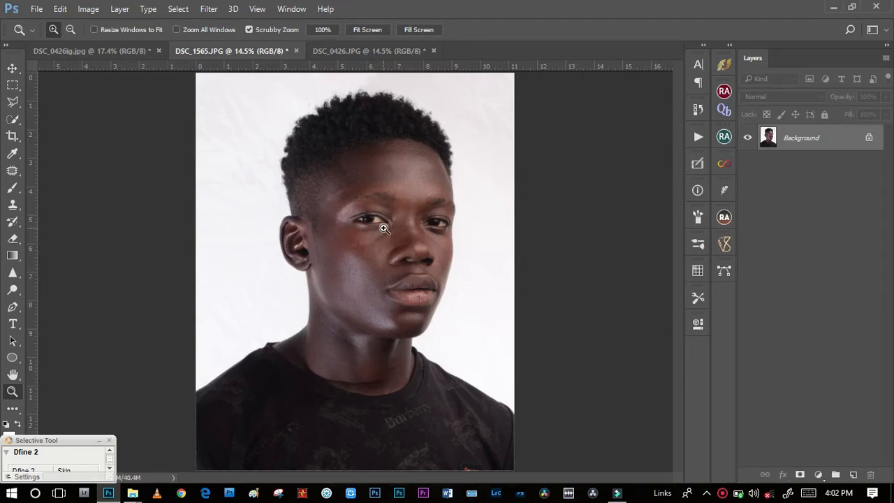
{"action": "mouse_move", "coordinate": [376, 217]}
{"action": "left_mouse_down"}
{"action": "mouse_move", "coordinate": [441, 240]}
{"action": "mouse_move", "coordinate": [425, 237]}
{"action": "left_mouse_up"}
{"action": "right_click", "coordinate": [424, 240]}
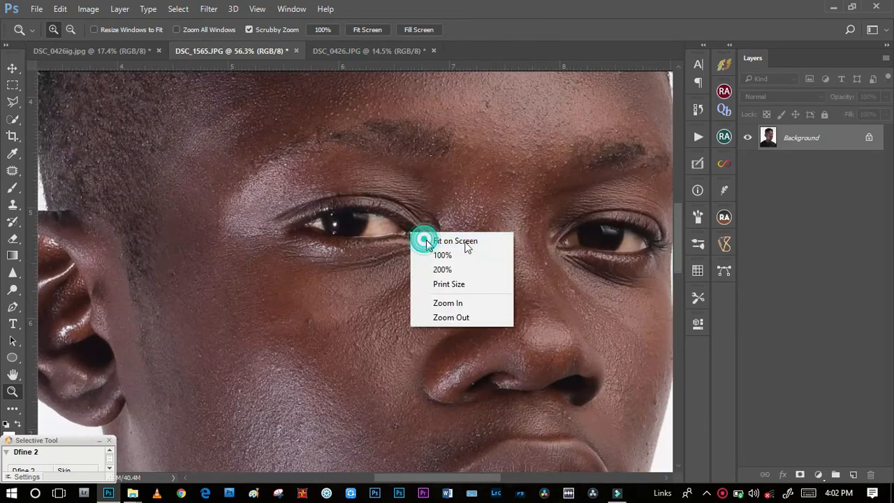
{"action": "left_click", "coordinate": [437, 238]}
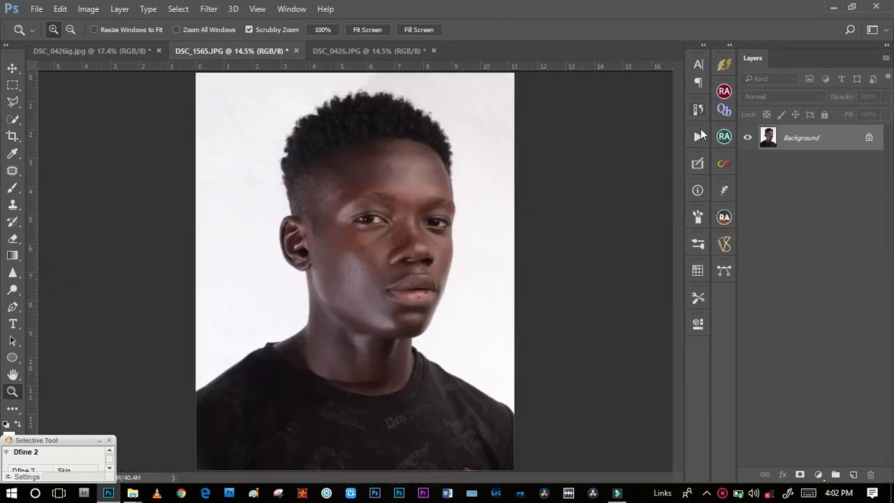
Run the 2 F-S Gaussian frequency separation from Ultimate Retouch with a Gaussian Blur radius of 4 pixels
{"action": "left_click", "coordinate": [698, 164]}
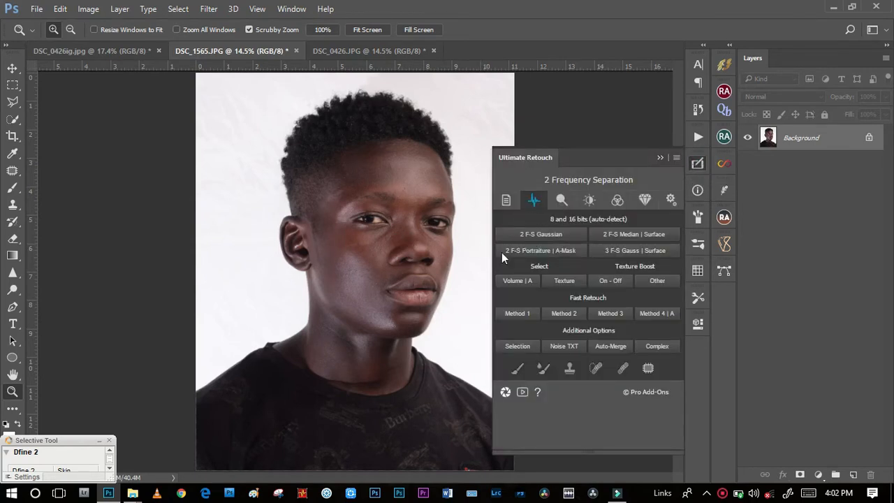
{"action": "left_click", "coordinate": [541, 235]}
{"action": "left_click", "coordinate": [506, 201]}
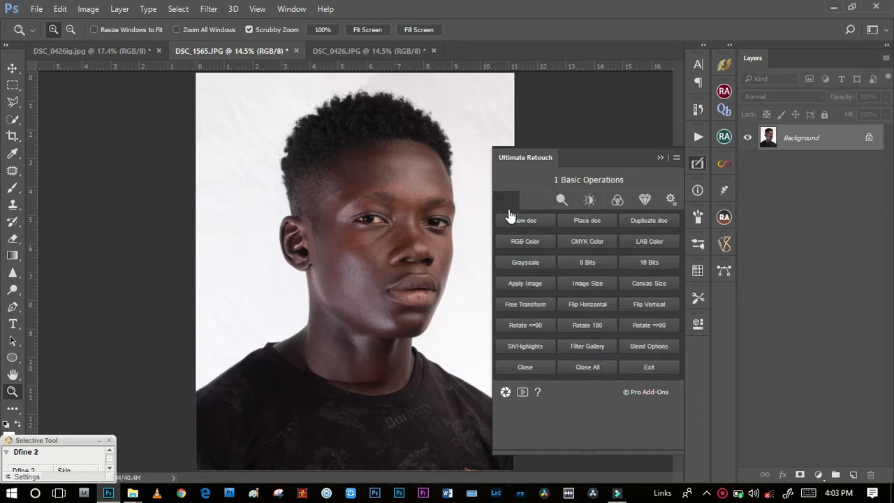
{"action": "left_click", "coordinate": [535, 201]}
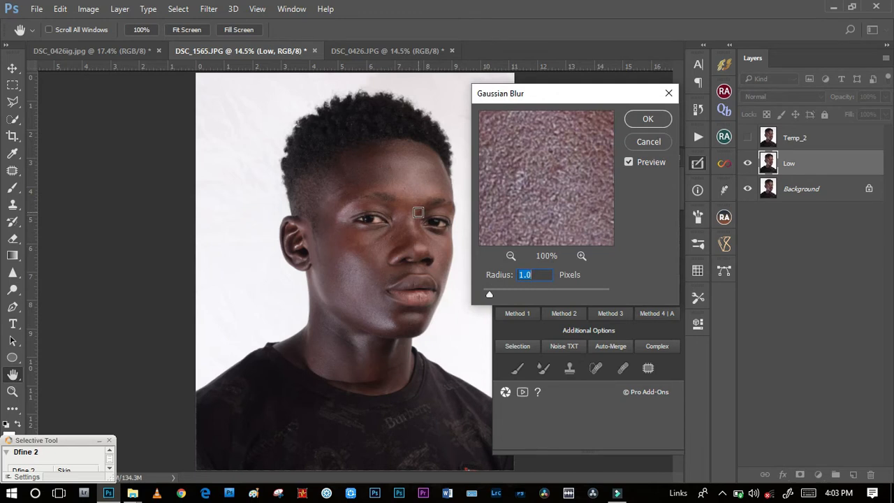
{"action": "type", "text": "4"}
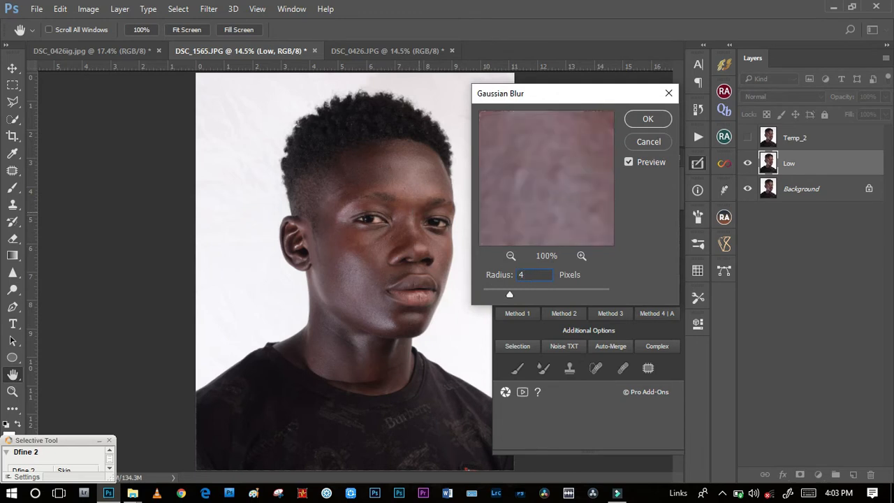
{"action": "key", "text": "Return"}
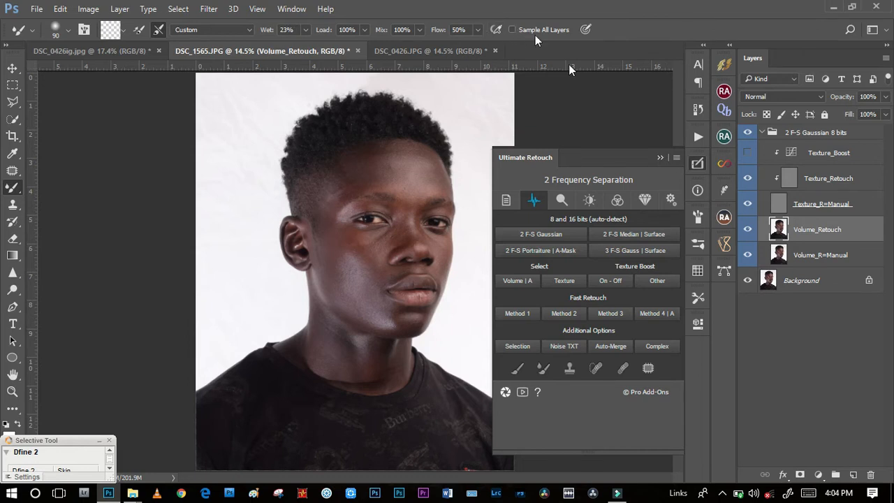
{"action": "left_click", "coordinate": [661, 158]}
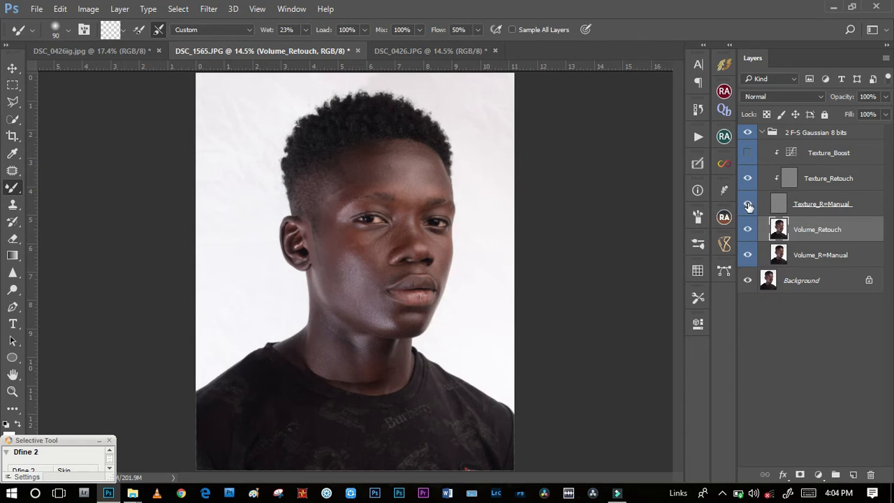
Hide the Texture_R=Manual layer so only the blurred volume of the face shows
{"action": "left_click", "coordinate": [749, 205]}
{"action": "left_click", "coordinate": [12, 392]}
{"action": "left_click", "coordinate": [386, 215]}
{"action": "left_click_drag", "start_coordinate": [429, 228], "coordinate": [419, 283]}
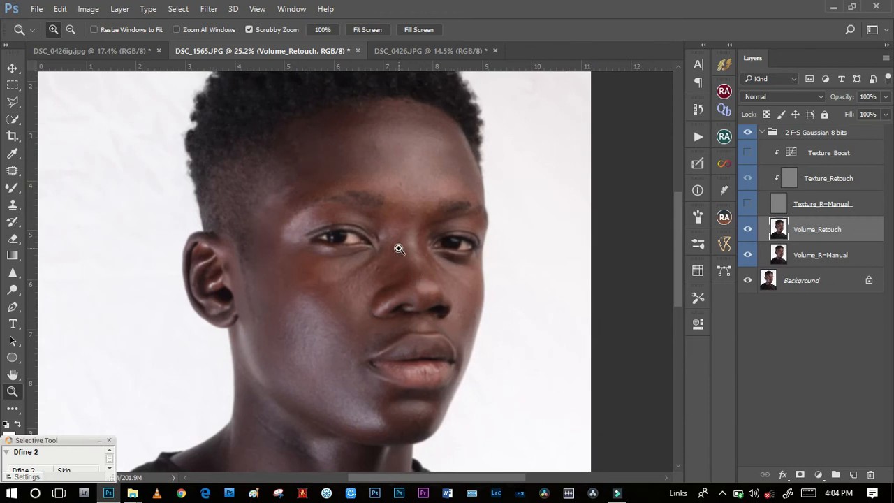
Add an empty layer above the 2 F-S Gaussian 8 bits group and activate the regular Brush tool
{"action": "left_click", "coordinate": [804, 134]}
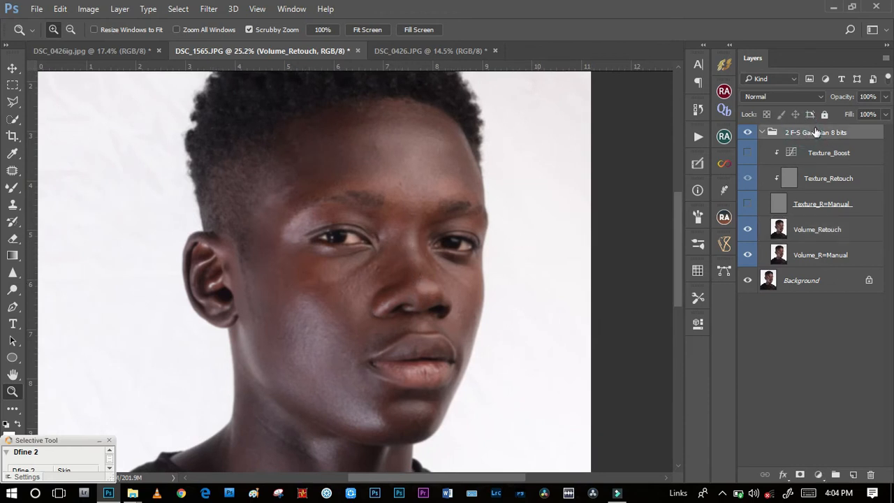
{"action": "left_click", "coordinate": [853, 474]}
{"action": "left_click_drag", "start_coordinate": [804, 151], "coordinate": [794, 128]}
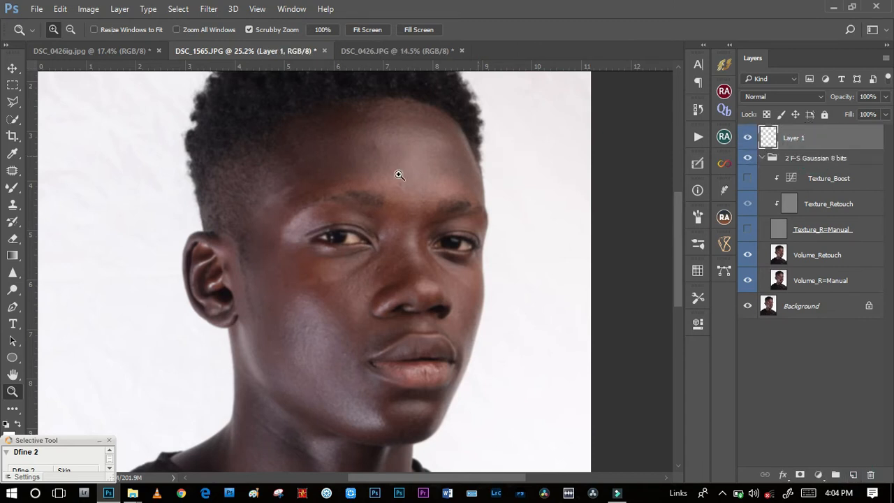
{"action": "left_click_drag", "start_coordinate": [363, 180], "coordinate": [274, 192]}
{"action": "key", "text": "shift+b"}
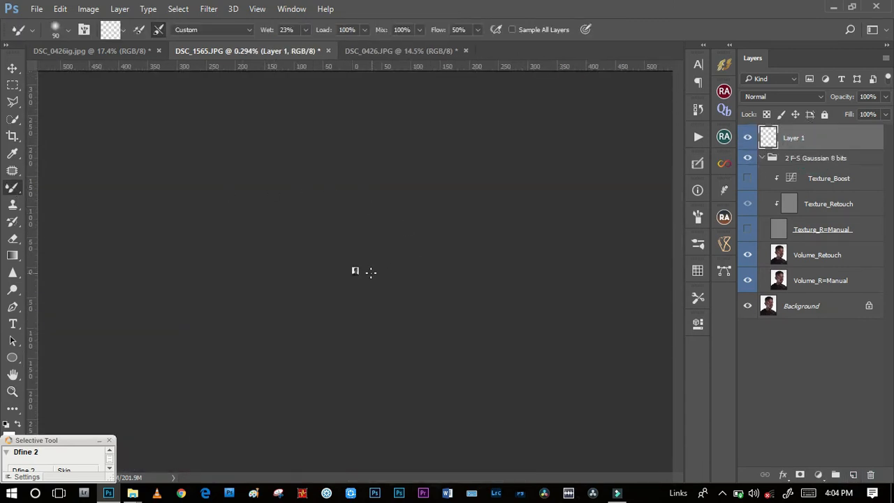
{"action": "key", "text": "ctrl+0"}
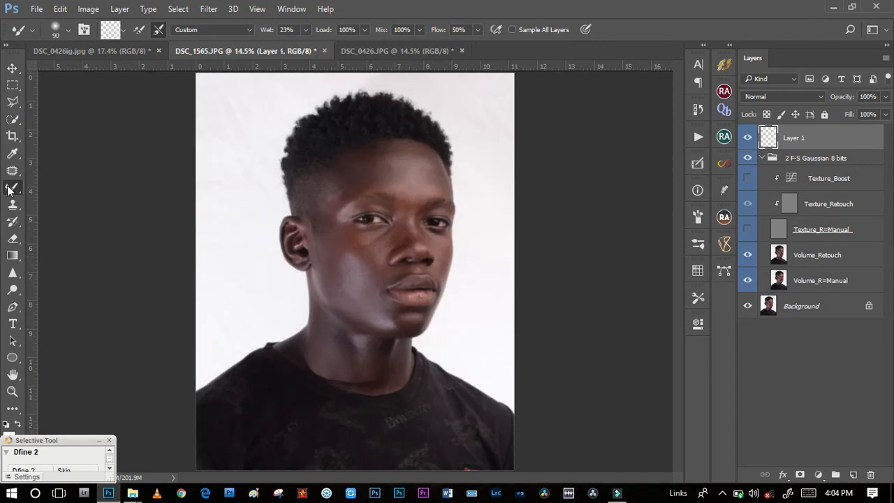
{"action": "right_click", "coordinate": [12, 187]}
{"action": "left_click", "coordinate": [70, 187]}
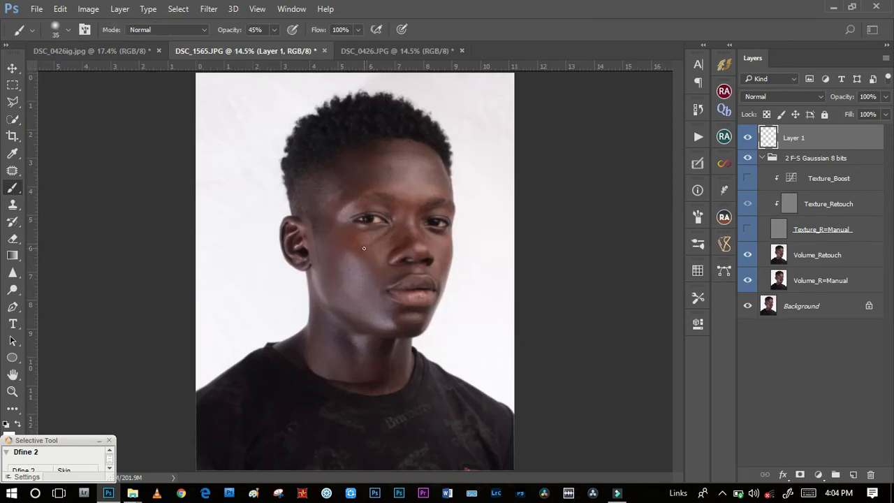
Reduce the brush size to 50 and paint outlines around the near cheek and along the nose
{"action": "key", "text": "z"}
{"action": "mouse_move", "coordinate": [364, 247]}
{"action": "left_mouse_down"}
{"action": "mouse_move", "coordinate": [394, 237]}
{"action": "mouse_move", "coordinate": [426, 246]}
{"action": "mouse_move", "coordinate": [331, 296]}
{"action": "left_mouse_up"}
{"action": "key", "text": "b"}
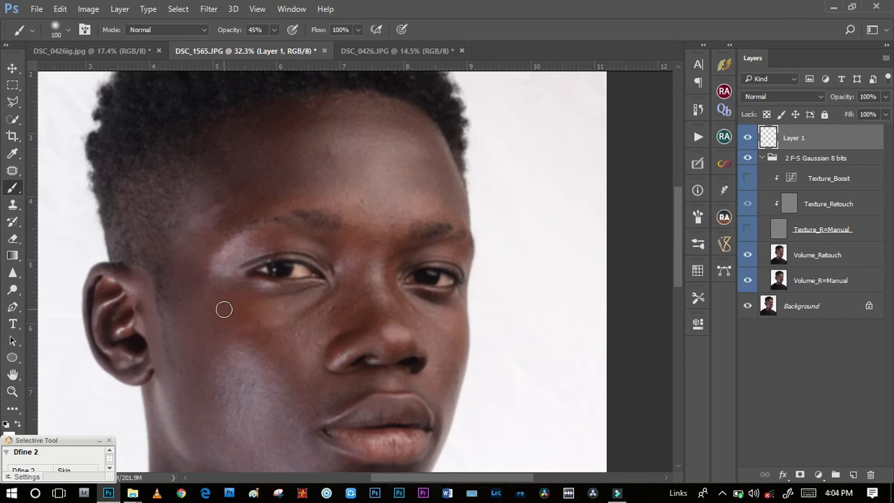
{"action": "key", "text": "bracketleft"}
{"action": "key", "text": "bracketleft"}
{"action": "key", "text": "bracketleft"}
{"action": "key", "text": "bracketleft"}
{"action": "key", "text": "bracketleft"}
{"action": "mouse_move", "coordinate": [234, 290]}
{"action": "left_mouse_down"}
{"action": "mouse_move", "coordinate": [326, 324]}
{"action": "mouse_move", "coordinate": [231, 285]}
{"action": "left_mouse_up"}
{"action": "mouse_move", "coordinate": [350, 245]}
{"action": "left_mouse_down"}
{"action": "mouse_move", "coordinate": [370, 305]}
{"action": "mouse_move", "coordinate": [348, 341]}
{"action": "mouse_move", "coordinate": [404, 332]}
{"action": "mouse_move", "coordinate": [384, 248]}
{"action": "left_mouse_up"}
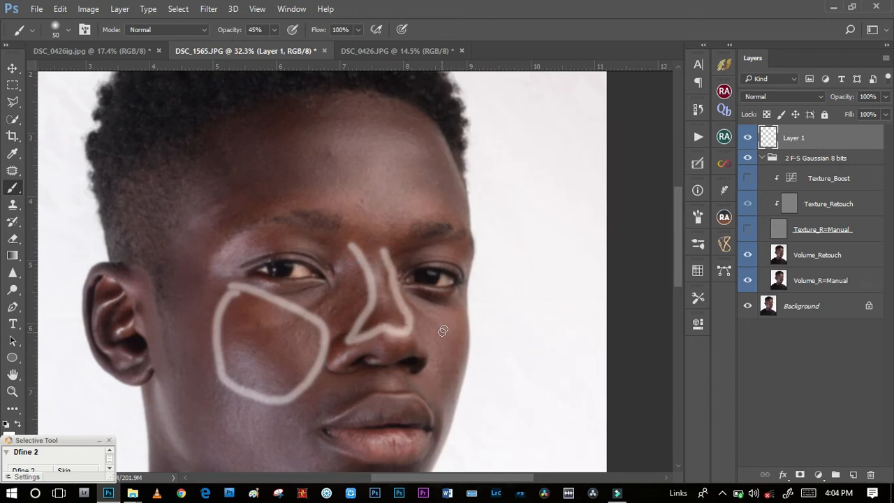
Outline the far cheek, the lower jaw and the chin with brush strokes
{"action": "mouse_move", "coordinate": [443, 313]}
{"action": "left_mouse_down"}
{"action": "mouse_move", "coordinate": [430, 383]}
{"action": "mouse_move", "coordinate": [458, 324]}
{"action": "left_mouse_up"}
{"action": "left_click_drag", "start_coordinate": [415, 405], "coordinate": [426, 255]}
{"action": "mouse_move", "coordinate": [260, 258]}
{"action": "left_mouse_down"}
{"action": "mouse_move", "coordinate": [344, 343]}
{"action": "mouse_move", "coordinate": [358, 320]}
{"action": "left_mouse_up"}
{"action": "mouse_move", "coordinate": [295, 278]}
{"action": "left_mouse_down"}
{"action": "mouse_move", "coordinate": [375, 305]}
{"action": "mouse_move", "coordinate": [387, 323]}
{"action": "mouse_move", "coordinate": [409, 300]}
{"action": "mouse_move", "coordinate": [381, 299]}
{"action": "left_mouse_up"}
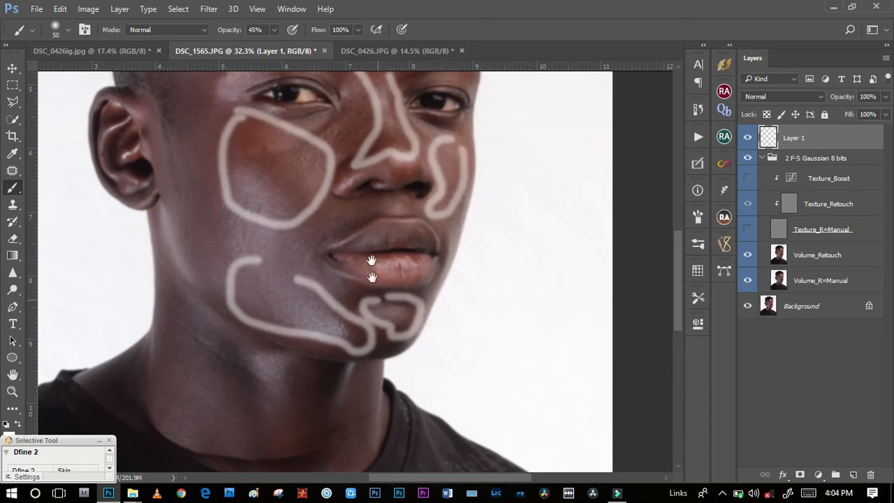
Paint outlines around the forehead and the temple area above the near eyebrow
{"action": "left_click_drag", "start_coordinate": [373, 193], "coordinate": [409, 403]}
{"action": "mouse_move", "coordinate": [343, 161]}
{"action": "left_mouse_down"}
{"action": "mouse_move", "coordinate": [354, 232]}
{"action": "mouse_move", "coordinate": [409, 253]}
{"action": "mouse_move", "coordinate": [436, 245]}
{"action": "mouse_move", "coordinate": [465, 184]}
{"action": "mouse_move", "coordinate": [424, 152]}
{"action": "mouse_move", "coordinate": [370, 156]}
{"action": "left_mouse_up"}
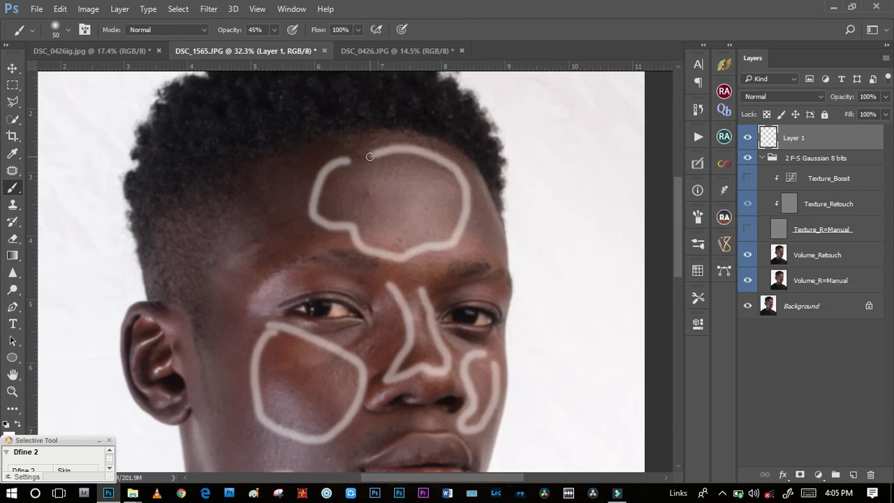
{"action": "left_click_drag", "start_coordinate": [309, 293], "coordinate": [394, 173]}
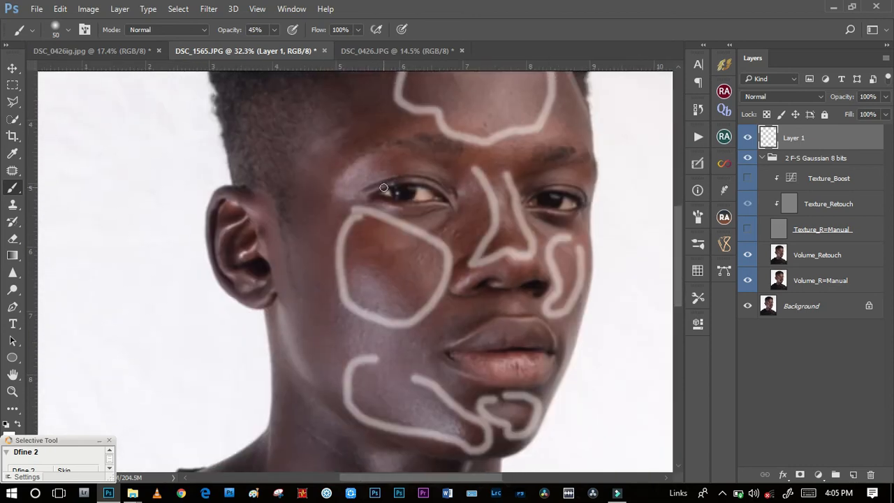
{"action": "mouse_move", "coordinate": [343, 116]}
{"action": "left_mouse_down"}
{"action": "mouse_move", "coordinate": [310, 131]}
{"action": "mouse_move", "coordinate": [302, 176]}
{"action": "left_mouse_up"}
{"action": "left_click_drag", "start_coordinate": [357, 150], "coordinate": [366, 120]}
Delete the layer holding the painted face outlines
{"action": "left_click_drag", "start_coordinate": [346, 275], "coordinate": [335, 129]}
{"action": "left_click_drag", "start_coordinate": [389, 316], "coordinate": [354, 189]}
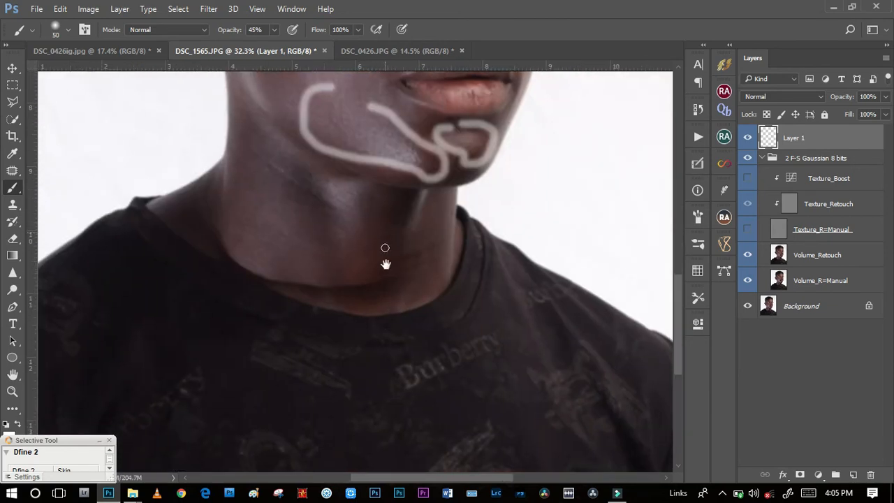
{"action": "left_click_drag", "start_coordinate": [394, 315], "coordinate": [420, 412]}
{"action": "left_click_drag", "start_coordinate": [396, 207], "coordinate": [396, 414]}
{"action": "left_click_drag", "start_coordinate": [399, 269], "coordinate": [382, 378]}
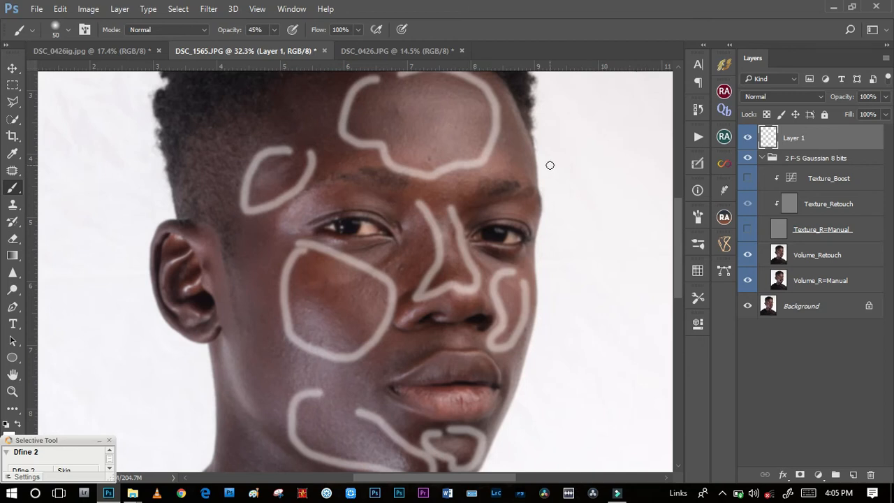
{"action": "key", "text": "Delete"}
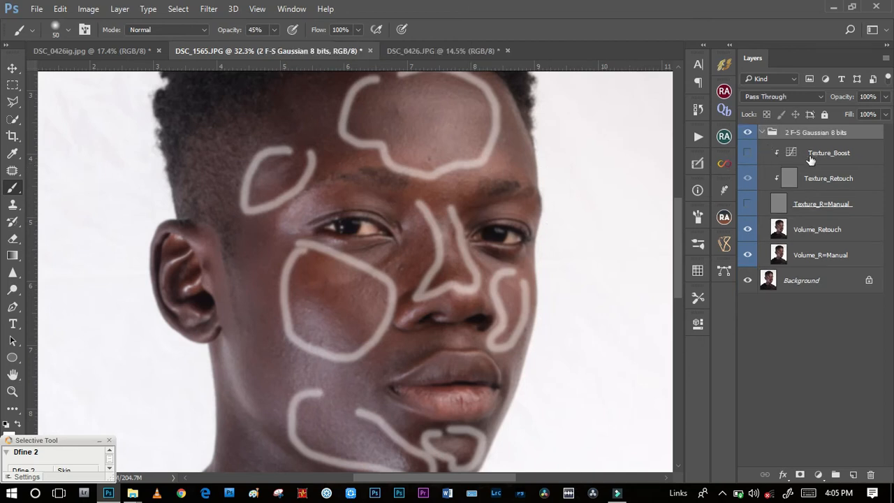
On the Volume_Retouch layer, start blending the near cheek and eye area with the Mixer Brush at size 200, comparing with the original
{"action": "left_click", "coordinate": [817, 230]}
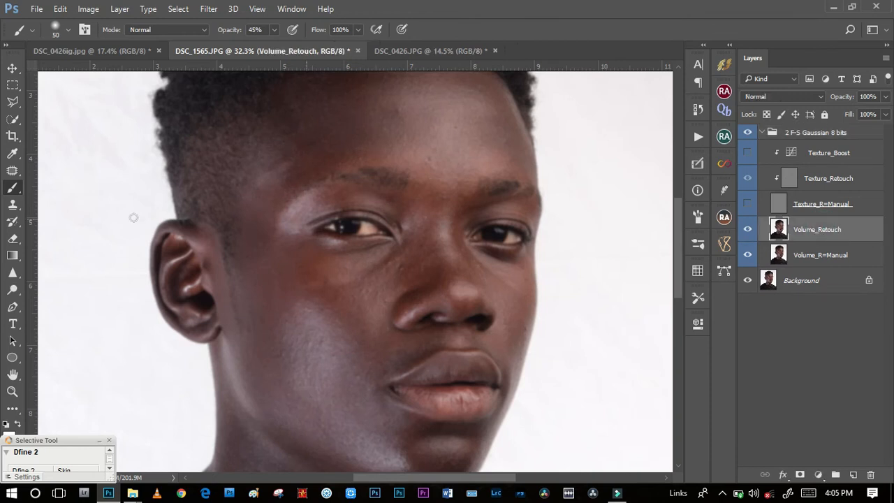
{"action": "right_click", "coordinate": [15, 189]}
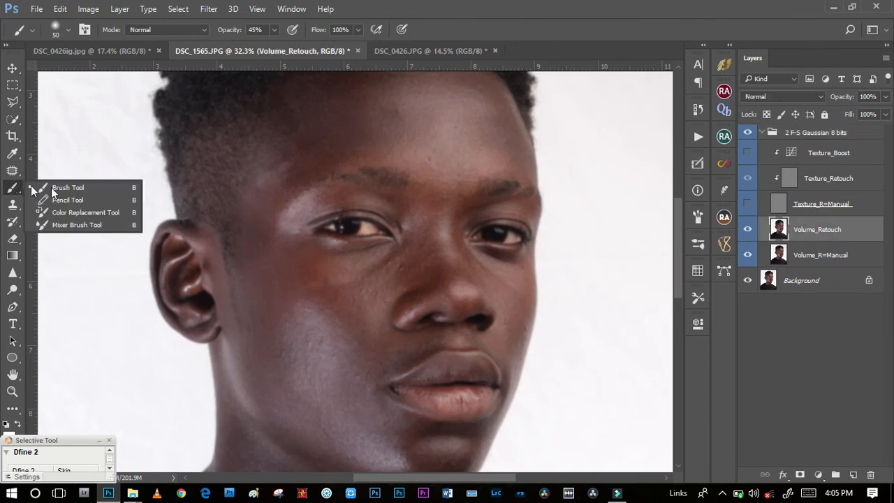
{"action": "left_click", "coordinate": [75, 229]}
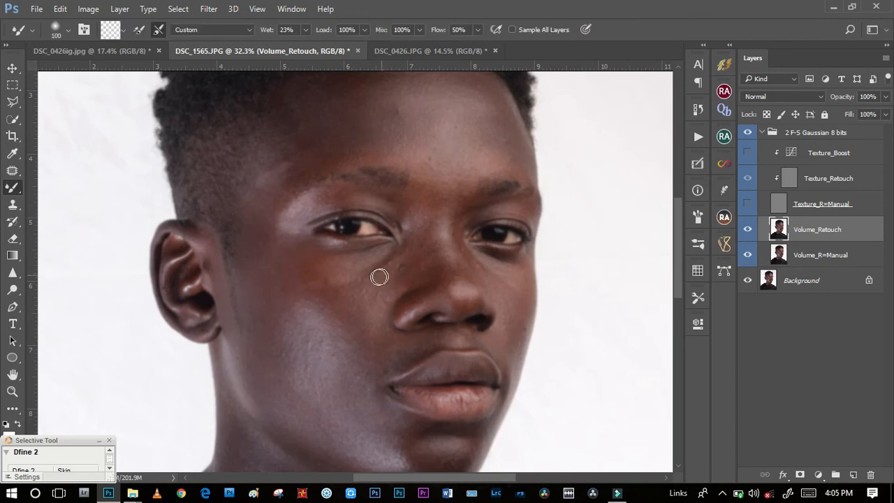
{"action": "key", "text": "bracketright"}
{"action": "key", "text": "bracketright"}
{"action": "key", "text": "bracketright"}
{"action": "key", "text": "bracketright"}
{"action": "key", "text": "bracketright"}
{"action": "left_click_drag", "start_coordinate": [366, 302], "coordinate": [264, 228]}
{"action": "left_click", "coordinate": [289, 216]}
{"action": "left_click", "coordinate": [748, 133]}
{"action": "left_click", "coordinate": [748, 133]}
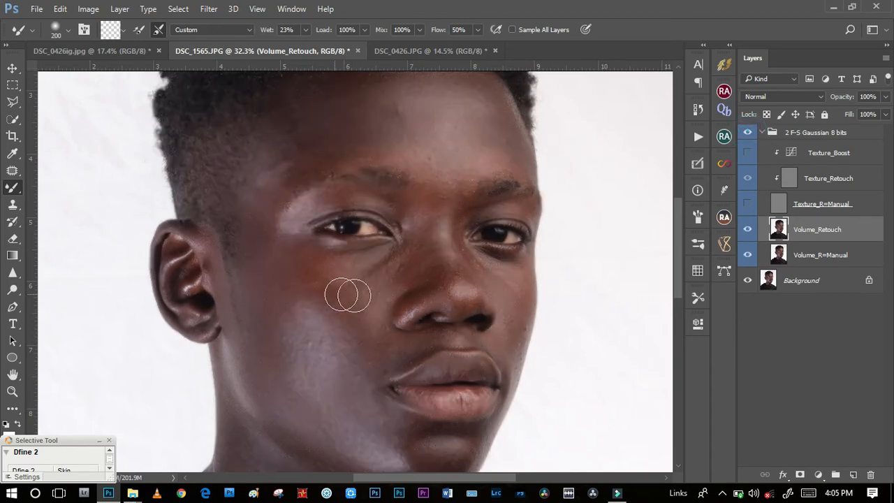
Smooth the skin under the near eye and across the upper cheek with the Mixer Brush at size 175
{"action": "key", "text": "bracketleft"}
{"action": "mouse_move", "coordinate": [374, 271]}
{"action": "left_mouse_down"}
{"action": "mouse_move", "coordinate": [332, 276]}
{"action": "mouse_move", "coordinate": [350, 290]}
{"action": "mouse_move", "coordinate": [343, 295]}
{"action": "mouse_move", "coordinate": [302, 268]}
{"action": "mouse_move", "coordinate": [326, 288]}
{"action": "mouse_move", "coordinate": [303, 251]}
{"action": "left_mouse_up"}
{"action": "left_click_drag", "start_coordinate": [331, 279], "coordinate": [383, 282]}
{"action": "mouse_move", "coordinate": [317, 273]}
{"action": "left_mouse_down"}
{"action": "mouse_move", "coordinate": [347, 278]}
{"action": "mouse_move", "coordinate": [392, 262]}
{"action": "left_mouse_up"}
{"action": "mouse_move", "coordinate": [335, 283]}
{"action": "left_mouse_down"}
{"action": "mouse_move", "coordinate": [359, 286]}
{"action": "mouse_move", "coordinate": [383, 274]}
{"action": "left_mouse_up"}
{"action": "mouse_move", "coordinate": [365, 294]}
{"action": "left_mouse_down"}
{"action": "mouse_move", "coordinate": [403, 257]}
{"action": "mouse_move", "coordinate": [378, 315]}
{"action": "mouse_move", "coordinate": [361, 314]}
{"action": "left_mouse_up"}
{"action": "mouse_move", "coordinate": [339, 280]}
{"action": "left_mouse_down"}
{"action": "mouse_move", "coordinate": [359, 317]}
{"action": "mouse_move", "coordinate": [301, 271]}
{"action": "left_mouse_up"}
{"action": "left_click_drag", "start_coordinate": [340, 314], "coordinate": [355, 321]}
{"action": "mouse_move", "coordinate": [308, 296]}
{"action": "left_mouse_down"}
{"action": "mouse_move", "coordinate": [358, 344]}
{"action": "mouse_move", "coordinate": [305, 297]}
{"action": "left_mouse_up"}
{"action": "left_click_drag", "start_coordinate": [323, 327], "coordinate": [276, 261]}
{"action": "left_click_drag", "start_coordinate": [306, 303], "coordinate": [296, 287]}
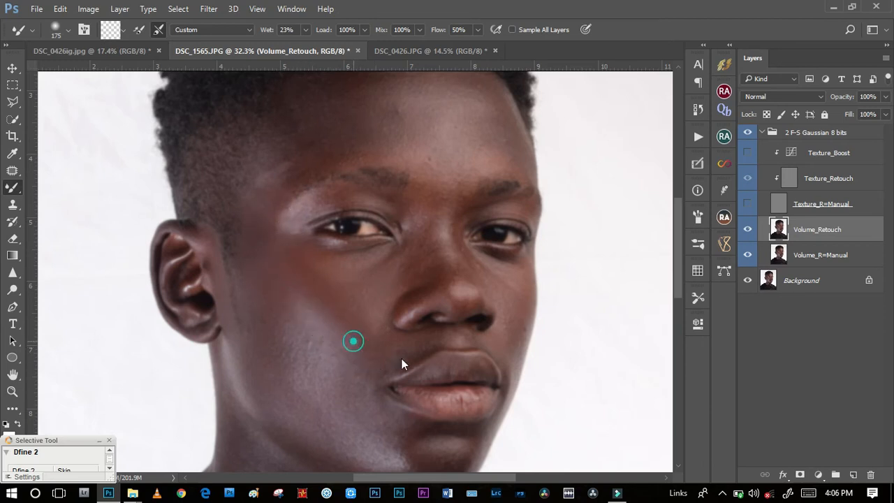
Blend the skin above the upper lip, and smooth the lower lip with a smaller Mixer Brush
{"action": "left_click_drag", "start_coordinate": [397, 351], "coordinate": [425, 340]}
{"action": "left_click_drag", "start_coordinate": [425, 341], "coordinate": [409, 359]}
{"action": "key", "text": "["}
{"action": "left_click_drag", "start_coordinate": [416, 395], "coordinate": [488, 396]}
{"action": "left_click_drag", "start_coordinate": [490, 395], "coordinate": [463, 405]}
Enlarge the Mixer Brush and blend the shiny highlight on the near cheek
{"action": "key", "text": "]"}
{"action": "key", "text": "]"}
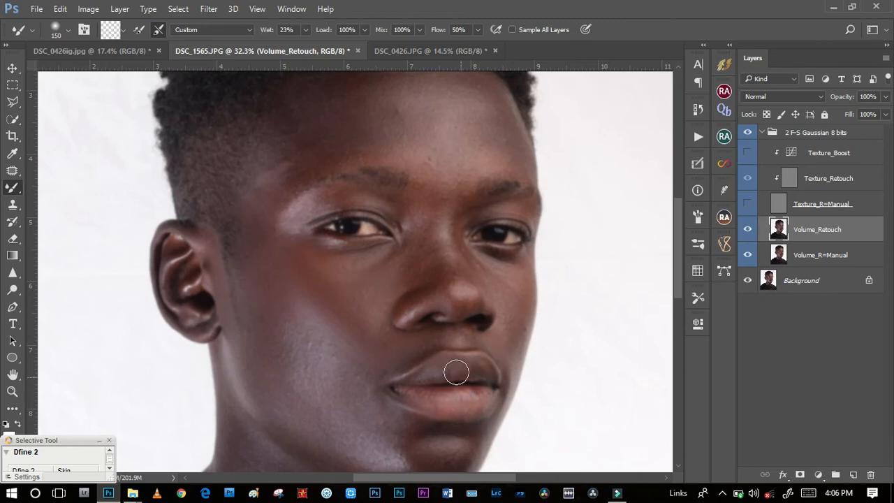
{"action": "mouse_move", "coordinate": [436, 375]}
{"action": "left_mouse_down"}
{"action": "mouse_move", "coordinate": [365, 363]}
{"action": "mouse_move", "coordinate": [328, 324]}
{"action": "left_mouse_up"}
{"action": "left_click_drag", "start_coordinate": [336, 379], "coordinate": [291, 327]}
{"action": "left_click_drag", "start_coordinate": [332, 362], "coordinate": [290, 323]}
{"action": "mouse_move", "coordinate": [348, 392]}
{"action": "left_mouse_down"}
{"action": "mouse_move", "coordinate": [297, 345]}
{"action": "mouse_move", "coordinate": [295, 331]}
{"action": "mouse_move", "coordinate": [293, 339]}
{"action": "mouse_move", "coordinate": [307, 333]}
{"action": "mouse_move", "coordinate": [323, 347]}
{"action": "left_mouse_up"}
{"action": "mouse_move", "coordinate": [365, 417]}
{"action": "left_mouse_down"}
{"action": "mouse_move", "coordinate": [335, 367]}
{"action": "mouse_move", "coordinate": [369, 389]}
{"action": "left_mouse_up"}
{"action": "mouse_move", "coordinate": [346, 353]}
{"action": "left_mouse_down"}
{"action": "mouse_move", "coordinate": [356, 357]}
{"action": "mouse_move", "coordinate": [339, 388]}
{"action": "left_mouse_up"}
{"action": "left_click_drag", "start_coordinate": [286, 327], "coordinate": [327, 400]}
{"action": "left_click_drag", "start_coordinate": [292, 343], "coordinate": [309, 389]}
Blend the tones from the lower cheek along the jawline to the chin with the Mixer Brush
{"action": "mouse_move", "coordinate": [293, 377]}
{"action": "left_mouse_down"}
{"action": "mouse_move", "coordinate": [344, 420]}
{"action": "mouse_move", "coordinate": [393, 443]}
{"action": "left_mouse_up"}
{"action": "mouse_move", "coordinate": [343, 424]}
{"action": "left_mouse_down"}
{"action": "mouse_move", "coordinate": [349, 443]}
{"action": "mouse_move", "coordinate": [410, 455]}
{"action": "left_mouse_up"}
{"action": "left_click_drag", "start_coordinate": [361, 422], "coordinate": [335, 375]}
{"action": "left_click_drag", "start_coordinate": [289, 317], "coordinate": [340, 375]}
{"action": "left_click_drag", "start_coordinate": [329, 335], "coordinate": [381, 417]}
{"action": "mouse_move", "coordinate": [352, 386]}
{"action": "left_mouse_down"}
{"action": "mouse_move", "coordinate": [398, 434]}
{"action": "mouse_move", "coordinate": [425, 444]}
{"action": "mouse_move", "coordinate": [380, 421]}
{"action": "mouse_move", "coordinate": [390, 434]}
{"action": "mouse_move", "coordinate": [450, 446]}
{"action": "left_mouse_up"}
{"action": "left_click_drag", "start_coordinate": [419, 443], "coordinate": [434, 450]}
{"action": "scroll", "coordinate": [434, 451], "scroll_direction": "down", "scroll_amount": 5}
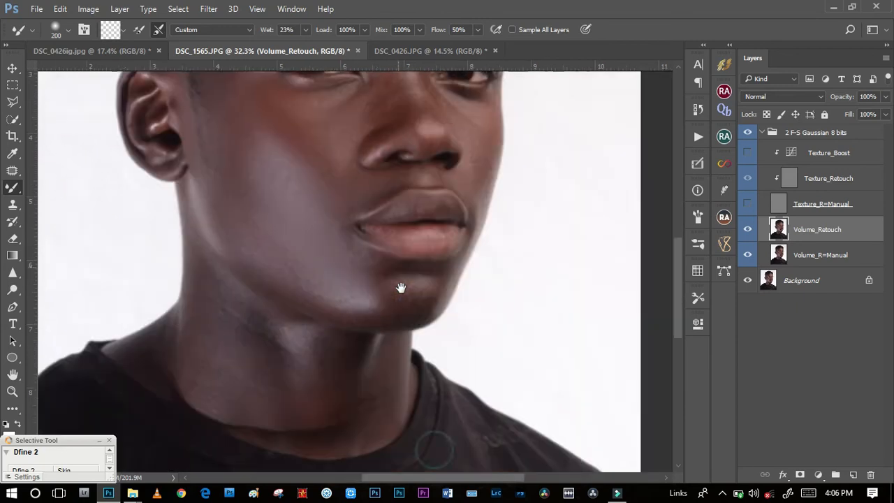
{"action": "mouse_move", "coordinate": [366, 284]}
{"action": "left_mouse_down"}
{"action": "mouse_move", "coordinate": [405, 301]}
{"action": "mouse_move", "coordinate": [398, 277]}
{"action": "mouse_move", "coordinate": [366, 267]}
{"action": "left_mouse_up"}
{"action": "mouse_move", "coordinate": [391, 307]}
{"action": "left_mouse_down"}
{"action": "mouse_move", "coordinate": [306, 285]}
{"action": "mouse_move", "coordinate": [275, 259]}
{"action": "mouse_move", "coordinate": [236, 215]}
{"action": "mouse_move", "coordinate": [244, 193]}
{"action": "mouse_move", "coordinate": [235, 169]}
{"action": "mouse_move", "coordinate": [260, 181]}
{"action": "left_mouse_up"}
{"action": "mouse_move", "coordinate": [251, 144]}
{"action": "left_mouse_down"}
{"action": "mouse_move", "coordinate": [284, 168]}
{"action": "mouse_move", "coordinate": [288, 290]}
{"action": "left_mouse_up"}
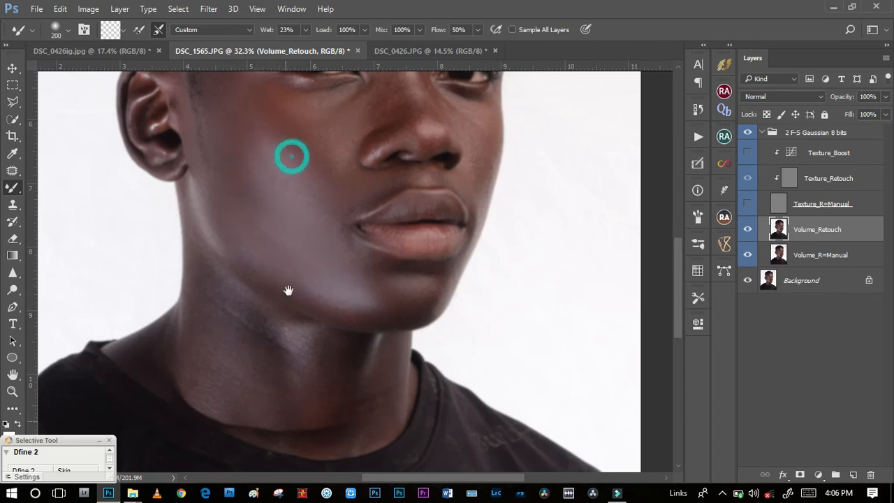
Smooth the nose bridge and far cheek, using a smaller Mixer Brush for the side of the nose
{"action": "mouse_move", "coordinate": [393, 231]}
{"action": "left_mouse_down"}
{"action": "mouse_move", "coordinate": [386, 184]}
{"action": "mouse_move", "coordinate": [386, 202]}
{"action": "mouse_move", "coordinate": [364, 232]}
{"action": "mouse_move", "coordinate": [327, 248]}
{"action": "left_mouse_up"}
{"action": "mouse_move", "coordinate": [361, 247]}
{"action": "left_mouse_down"}
{"action": "mouse_move", "coordinate": [337, 249]}
{"action": "mouse_move", "coordinate": [381, 225]}
{"action": "mouse_move", "coordinate": [383, 202]}
{"action": "left_mouse_up"}
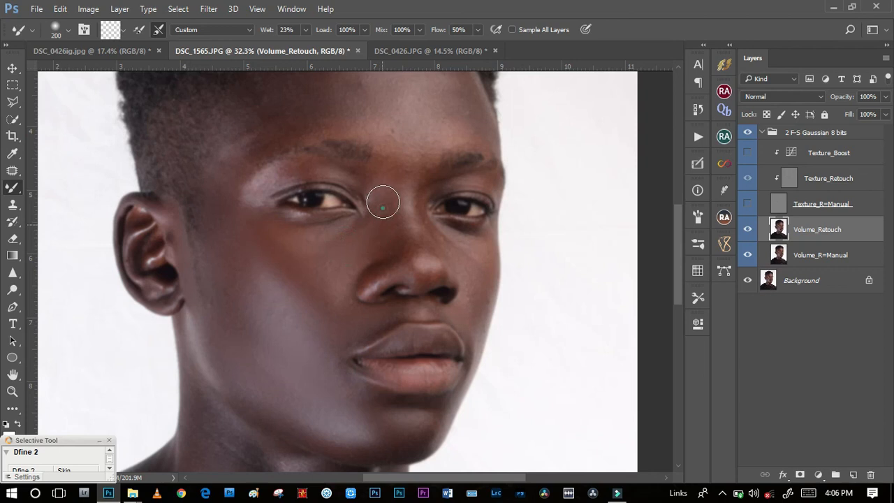
{"action": "left_click", "coordinate": [481, 254]}
{"action": "left_click_drag", "start_coordinate": [457, 242], "coordinate": [350, 250]}
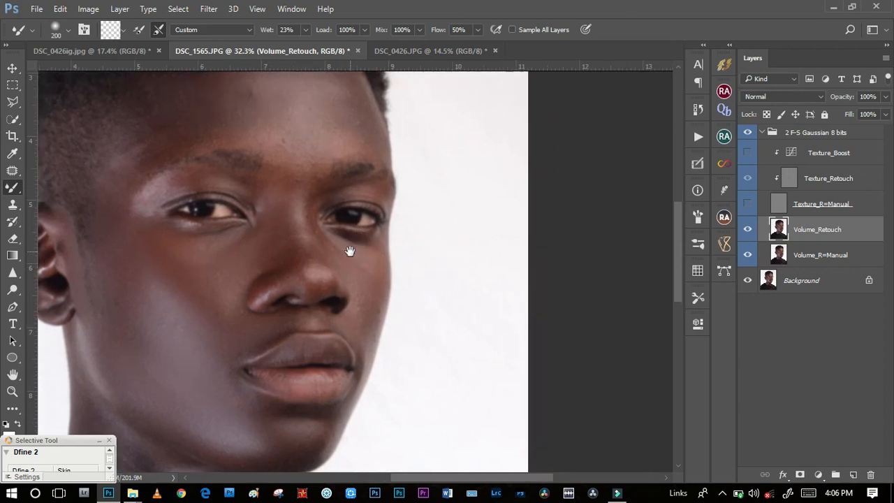
{"action": "left_click", "coordinate": [368, 268]}
{"action": "key", "text": "bracketleft"}
{"action": "key", "text": "bracketleft"}
{"action": "left_click_drag", "start_coordinate": [330, 243], "coordinate": [317, 232]}
{"action": "left_click_drag", "start_coordinate": [319, 236], "coordinate": [309, 170]}
Blend the tones between the eyebrows and in the middle of the forehead with an enlarged Mixer Brush
{"action": "key", "text": "bracketright"}
{"action": "key", "text": "bracketright"}
{"action": "key", "text": "bracketright"}
{"action": "key", "text": "bracketright"}
{"action": "left_click_drag", "start_coordinate": [300, 134], "coordinate": [296, 188]}
{"action": "left_click_drag", "start_coordinate": [320, 275], "coordinate": [320, 278]}
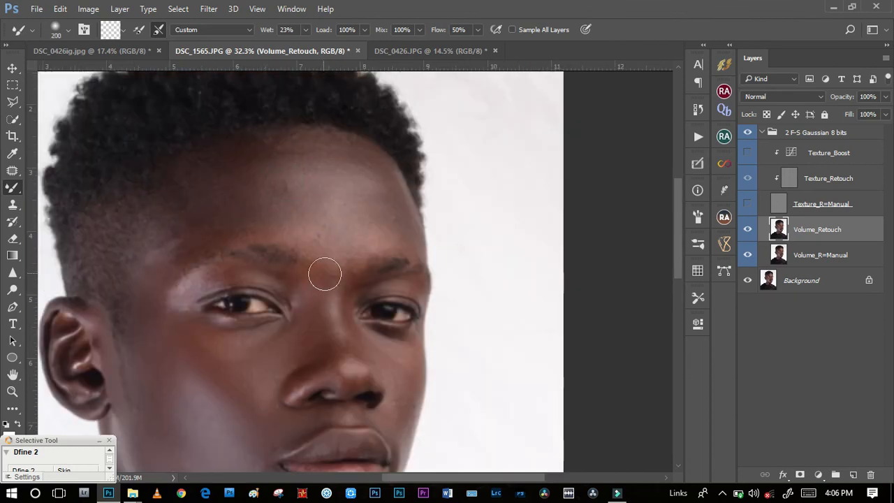
{"action": "left_click_drag", "start_coordinate": [332, 215], "coordinate": [302, 187]}
Smooth the rest of the forehead, from above the near eyebrow along the hairline to the far temple, with the Mixer Brush
{"action": "key", "text": "bracketright"}
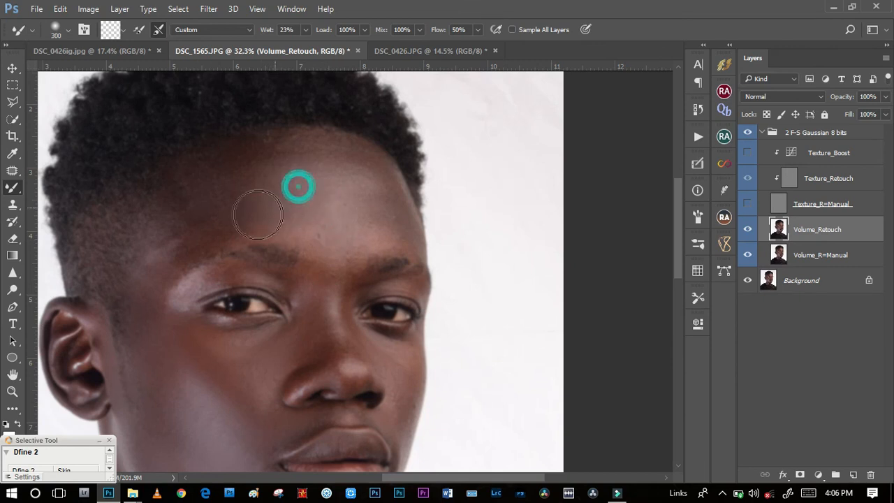
{"action": "mouse_move", "coordinate": [321, 221]}
{"action": "left_mouse_down"}
{"action": "mouse_move", "coordinate": [259, 213]}
{"action": "mouse_move", "coordinate": [214, 229]}
{"action": "mouse_move", "coordinate": [185, 252]}
{"action": "mouse_move", "coordinate": [193, 225]}
{"action": "left_mouse_up"}
{"action": "left_click_drag", "start_coordinate": [213, 195], "coordinate": [211, 193]}
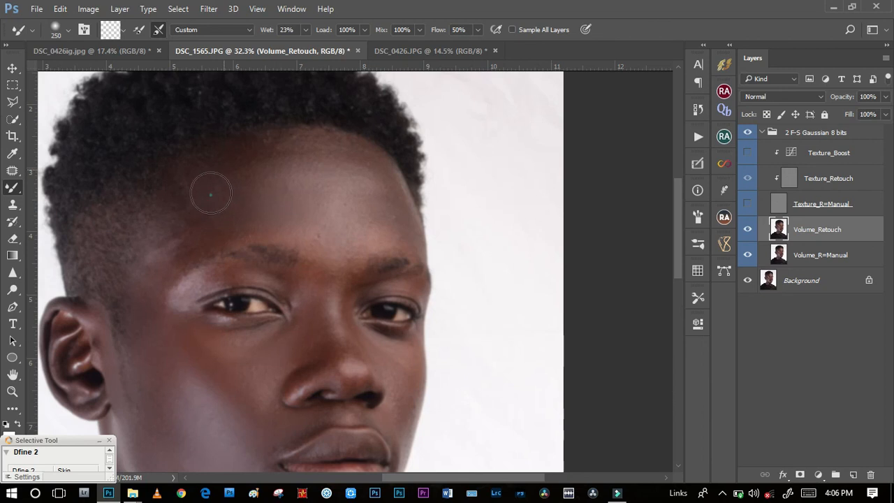
{"action": "mouse_move", "coordinate": [250, 160]}
{"action": "left_mouse_down"}
{"action": "mouse_move", "coordinate": [345, 156]}
{"action": "mouse_move", "coordinate": [361, 176]}
{"action": "left_mouse_up"}
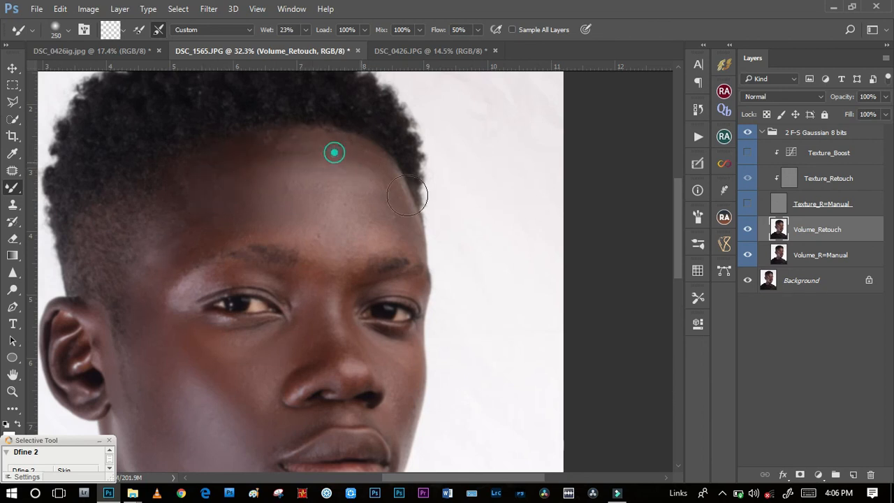
{"action": "left_click", "coordinate": [723, 496]}
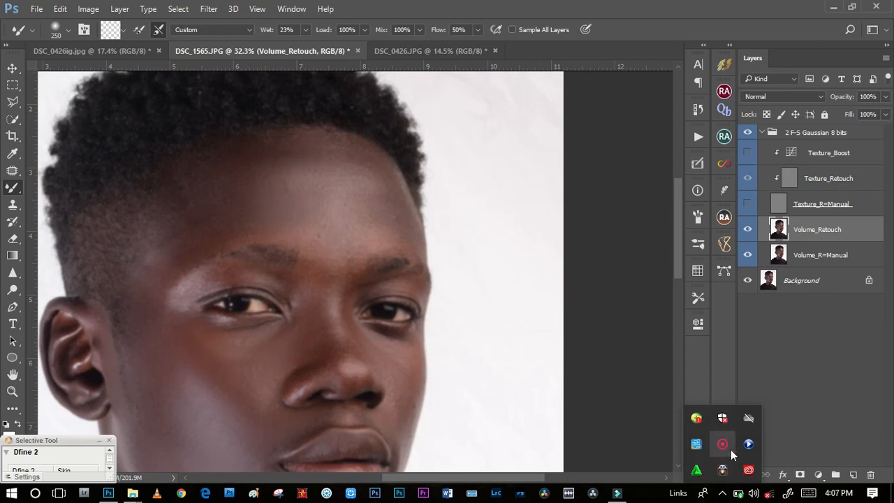
{"action": "left_click", "coordinate": [730, 450]}
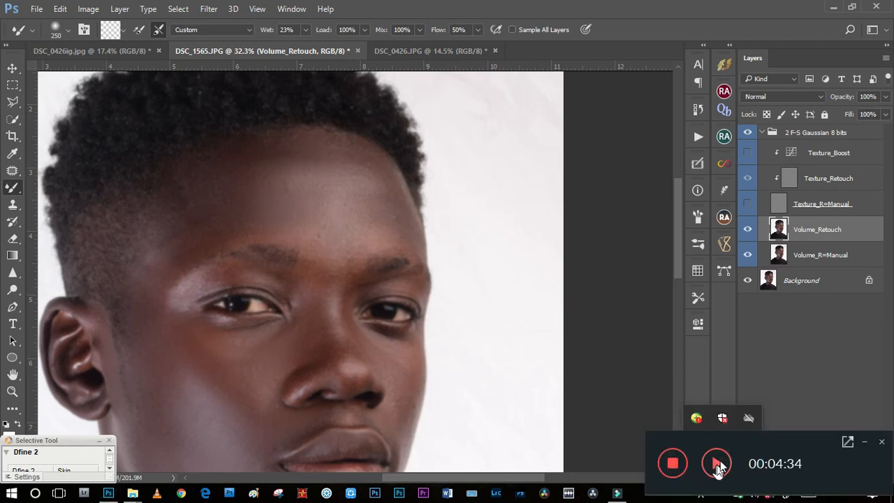
{"action": "left_click", "coordinate": [720, 461]}
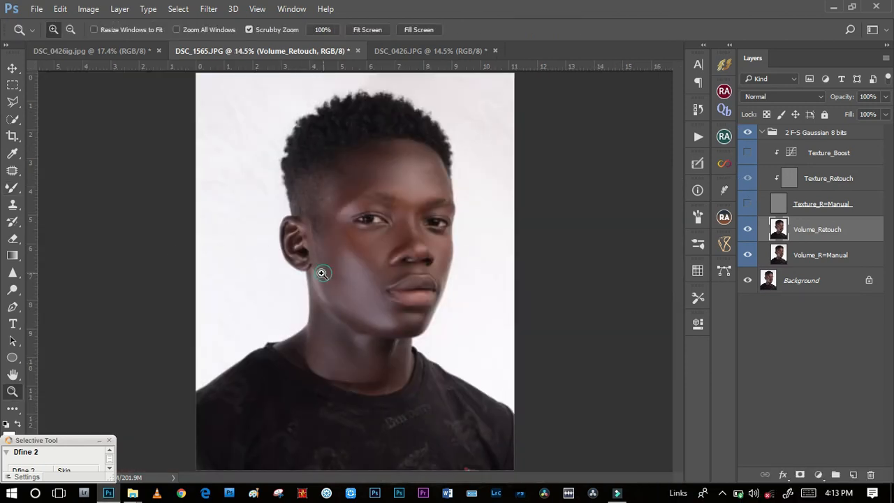
Turn the Texture_R=Manual layer back on to restore the skin texture over the smoothed tones
{"action": "left_click", "coordinate": [322, 273]}
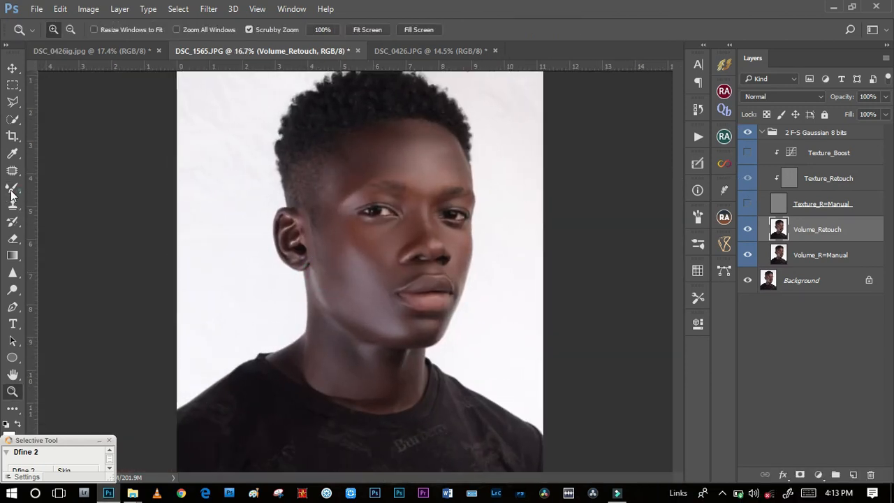
{"action": "key", "text": "b"}
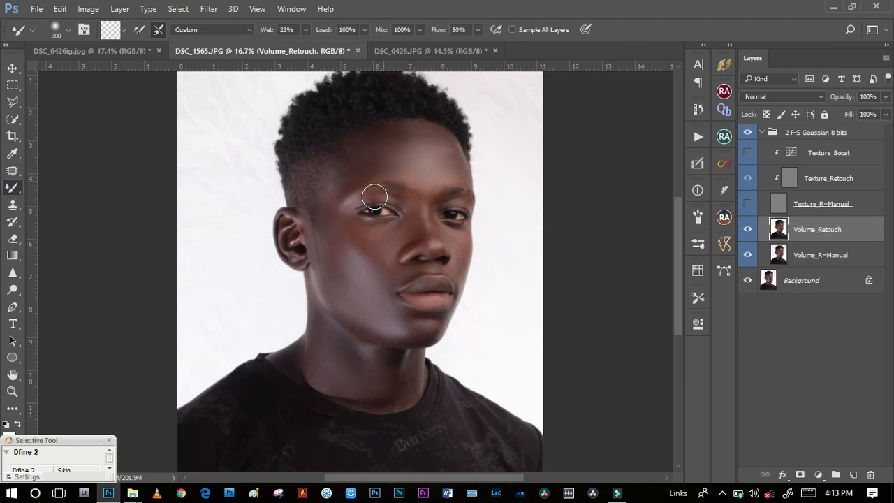
{"action": "left_click", "coordinate": [12, 391]}
{"action": "right_click", "coordinate": [274, 272]}
{"action": "left_click", "coordinate": [294, 281]}
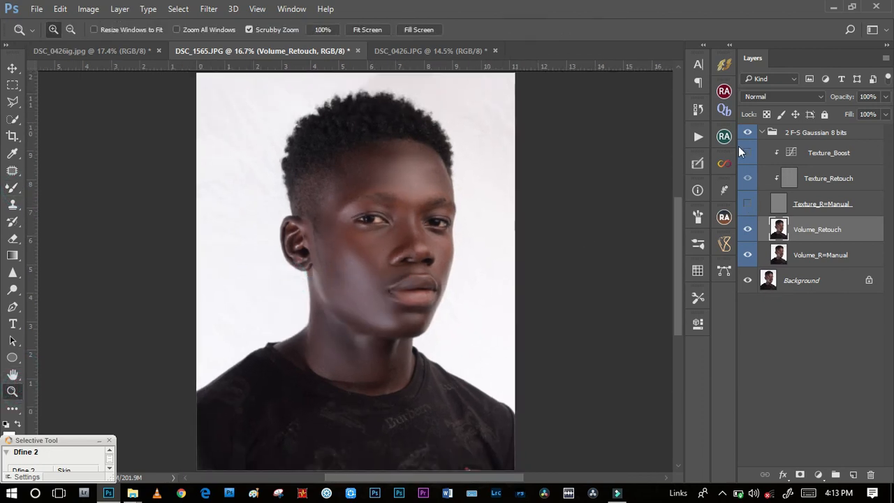
{"action": "left_click_drag", "start_coordinate": [374, 218], "coordinate": [447, 241]}
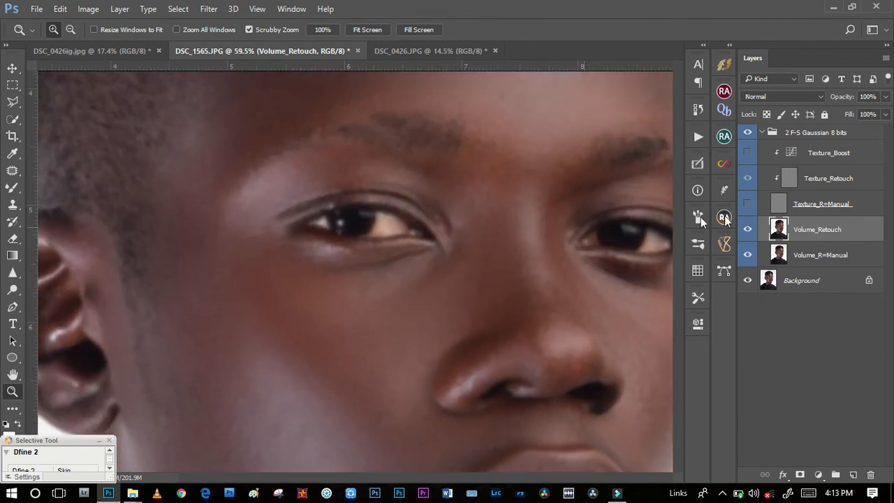
{"action": "left_click", "coordinate": [747, 204]}
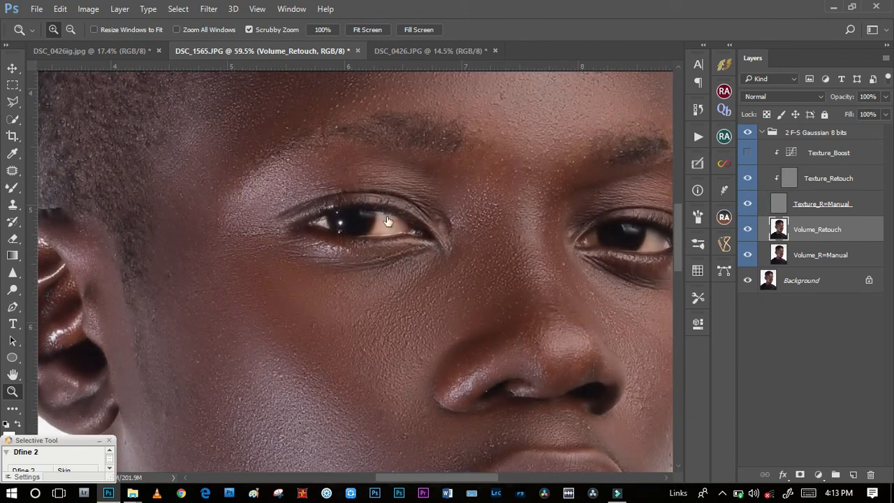
Compare the portrait with and without the 2 F-S Gaussian 8 bits group, around the eyes and in full view
{"action": "left_click", "coordinate": [749, 133]}
{"action": "right_click", "coordinate": [412, 247]}
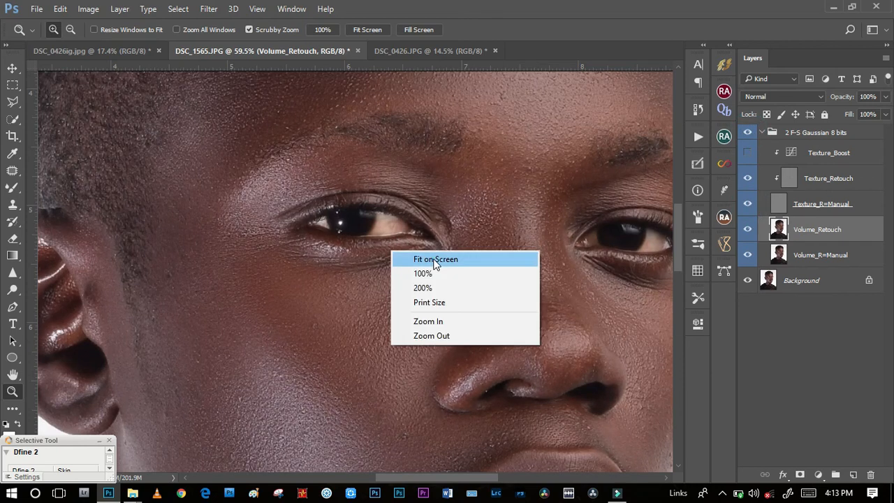
{"action": "left_click", "coordinate": [432, 257]}
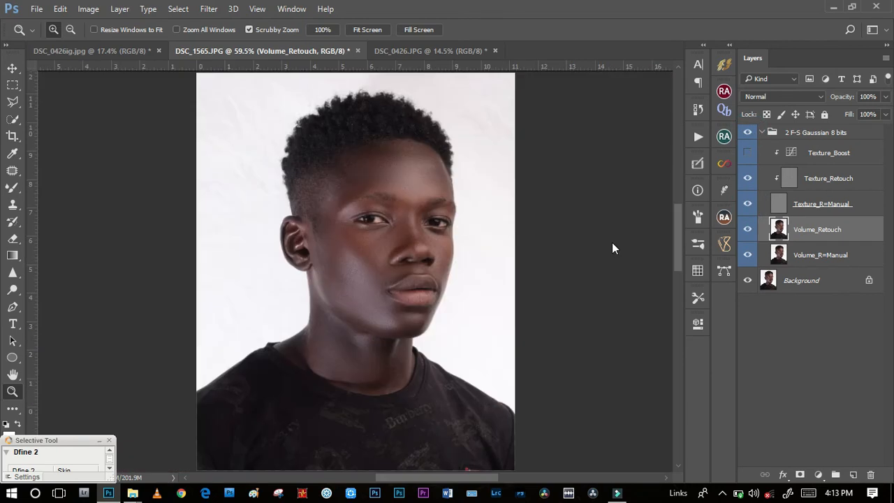
{"action": "left_click", "coordinate": [746, 134]}
{"action": "left_click", "coordinate": [747, 134]}
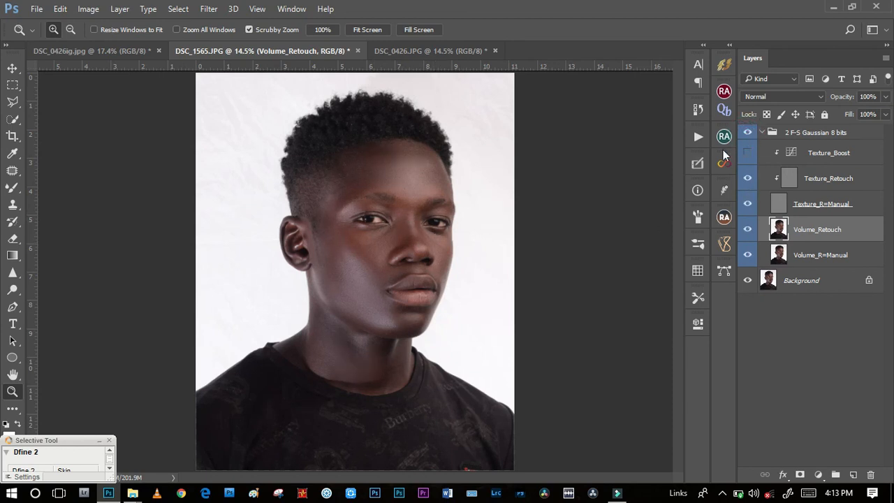
Examine the skin texture on the nose and near cheek up close, and compare the face with and without the frequency separation group
{"action": "left_click", "coordinate": [429, 245]}
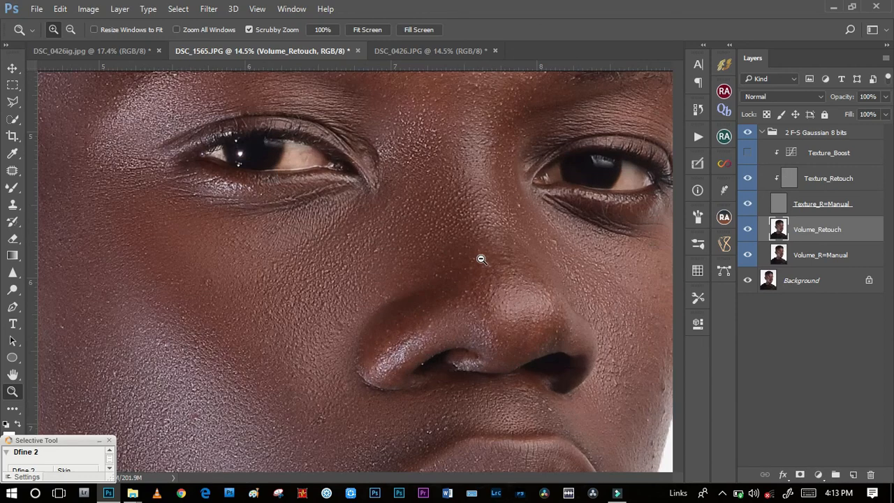
{"action": "right_click", "coordinate": [365, 231]}
{"action": "left_click", "coordinate": [381, 232]}
{"action": "left_click", "coordinate": [343, 246]}
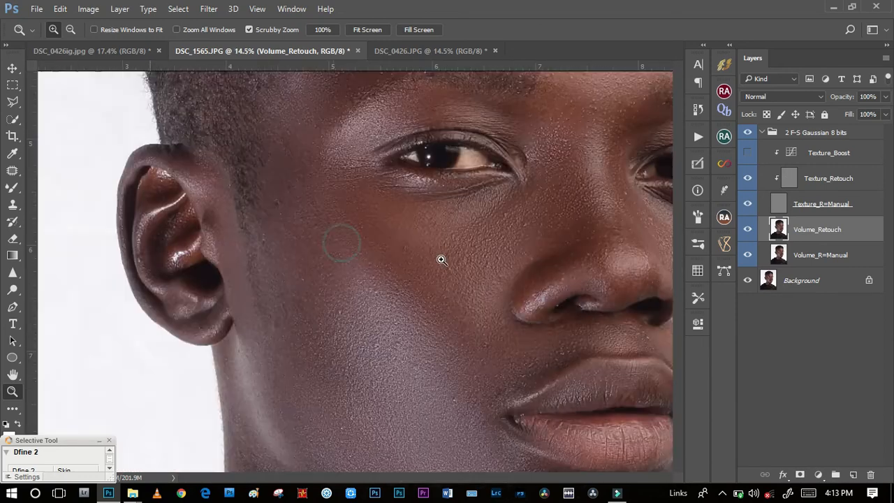
{"action": "right_click", "coordinate": [391, 246]}
{"action": "left_click", "coordinate": [399, 249]}
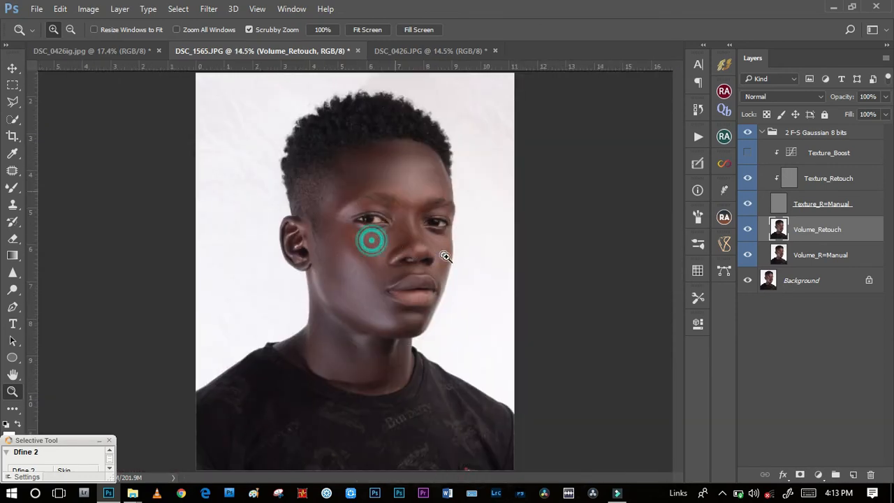
{"action": "left_click", "coordinate": [367, 243]}
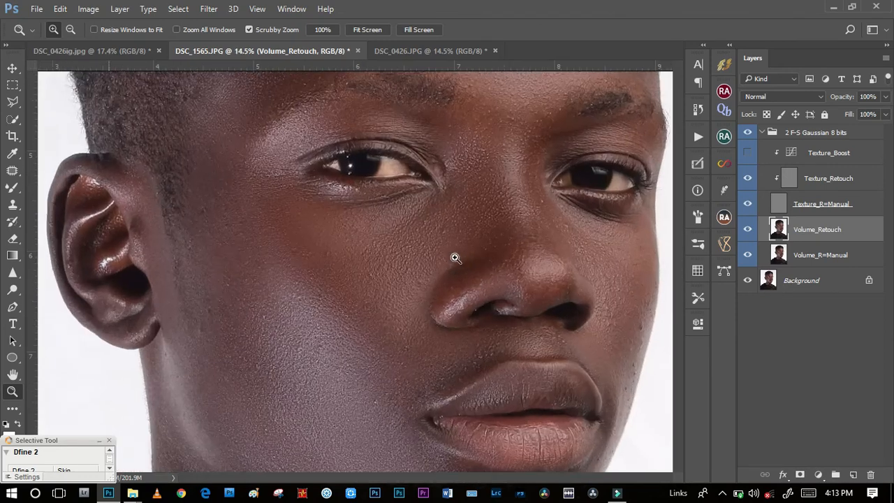
{"action": "left_click", "coordinate": [748, 132]}
{"action": "left_click", "coordinate": [748, 133]}
{"action": "right_click", "coordinate": [403, 239]}
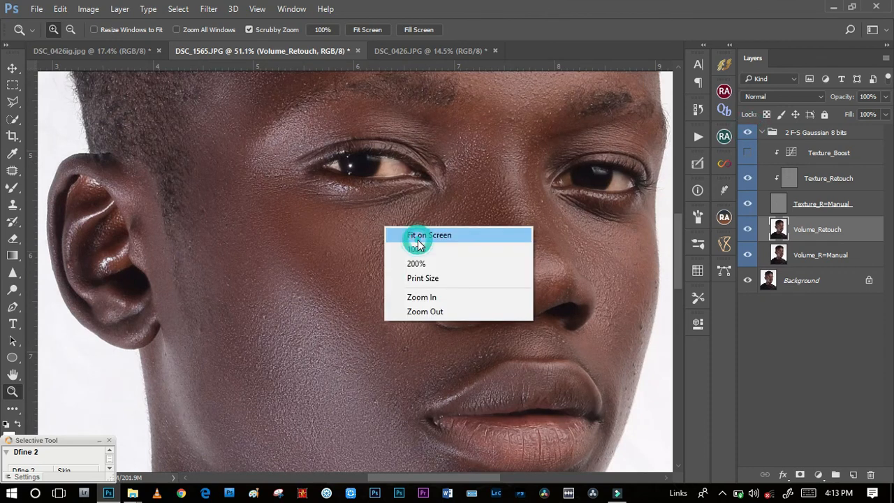